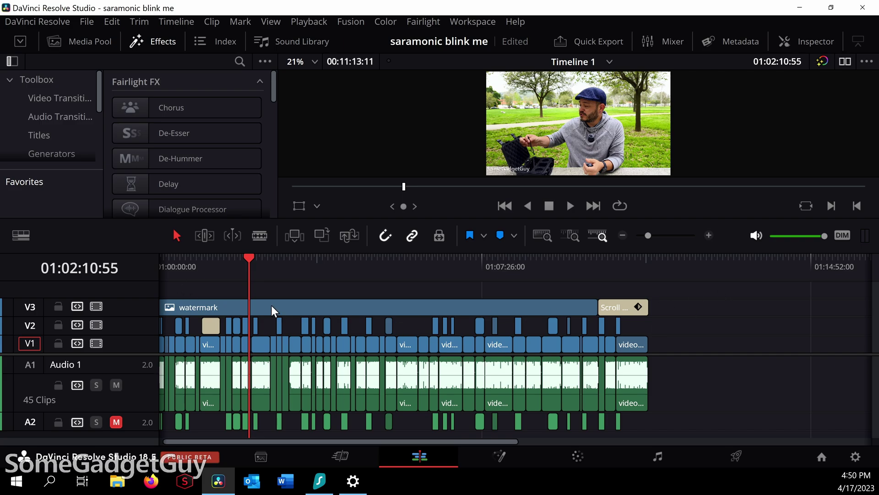
Move the playhead to 01:04:58:05 and bring up the Timeline menu.
drag(246, 264, 373, 259)
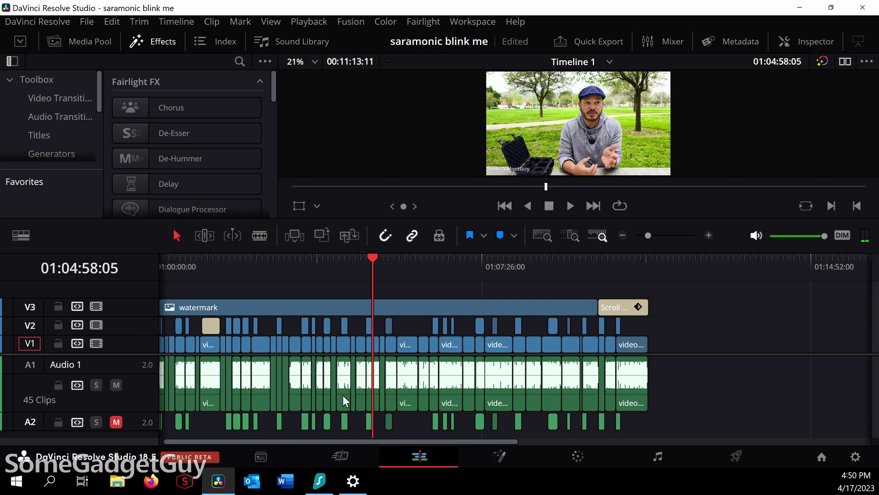
click(175, 23)
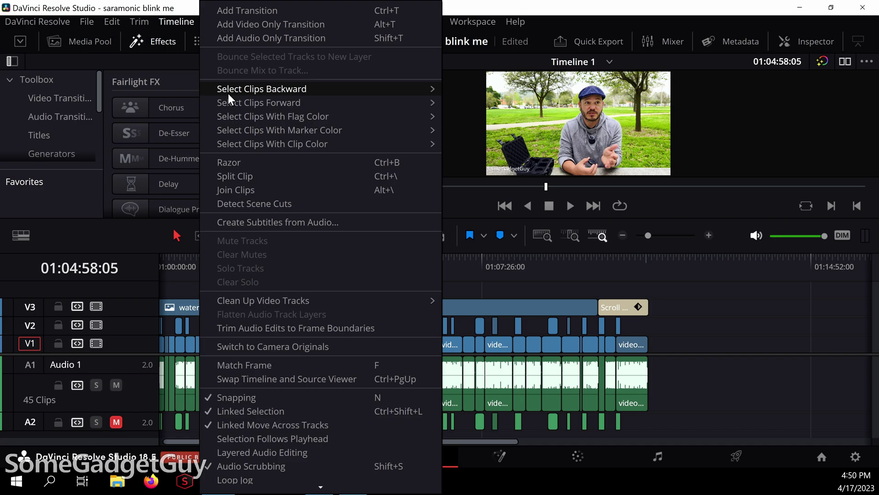
Generate English subtitles from the audio using the Subtitle Default caption preset.
click(281, 223)
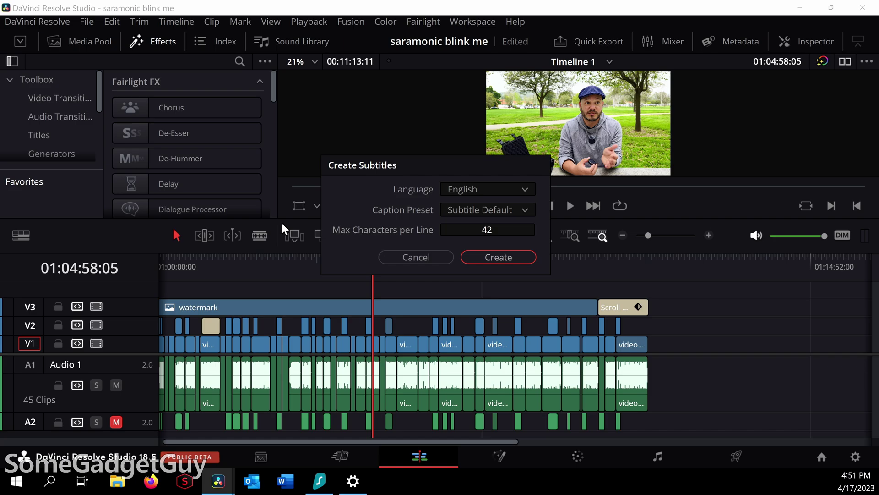
click(522, 189)
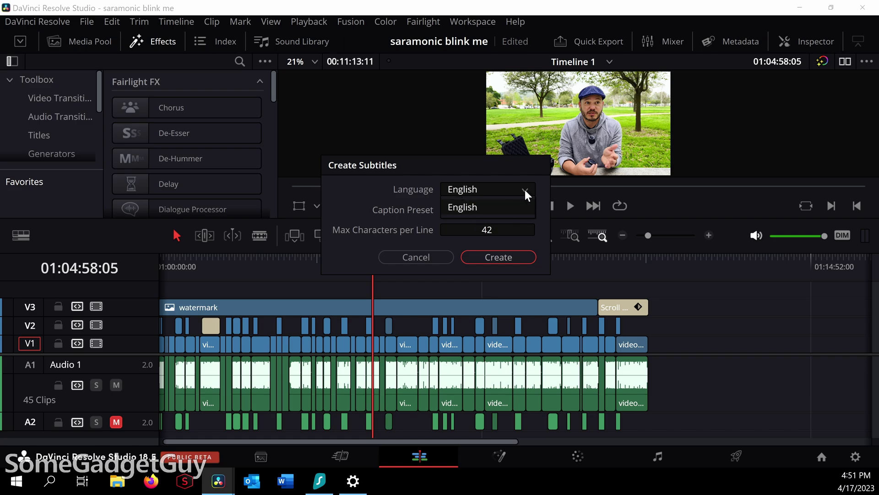
click(525, 190)
click(522, 213)
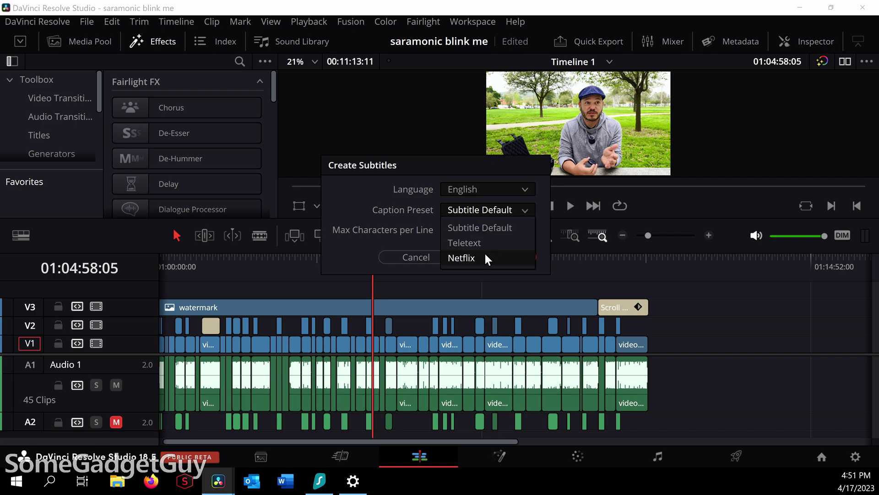
click(519, 209)
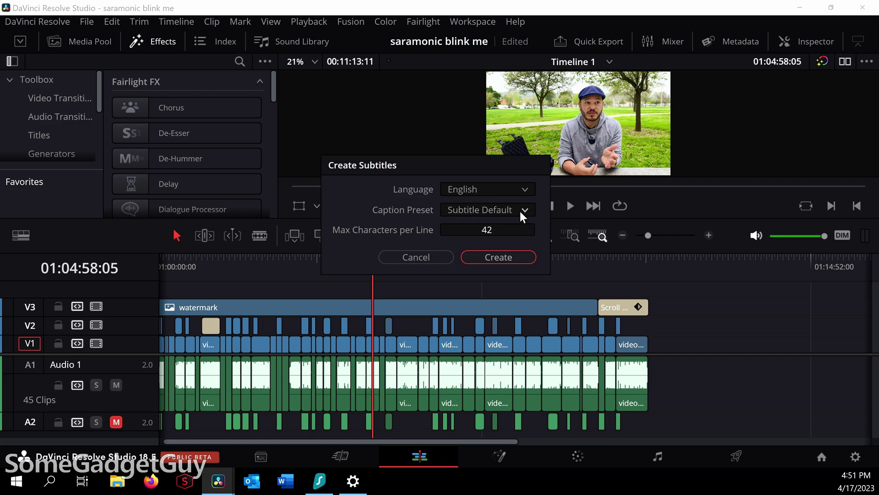
click(492, 255)
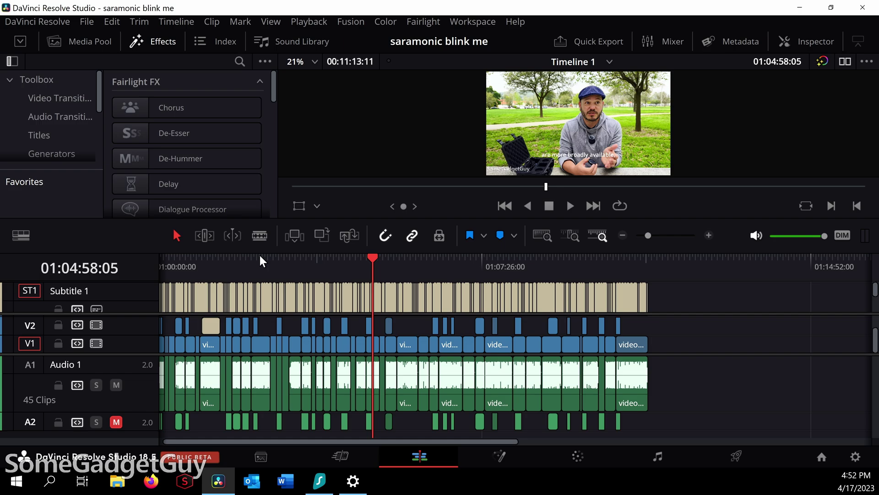
Scrub the playhead forward to 01:06:49:42 to review the new captions.
drag(378, 256, 513, 268)
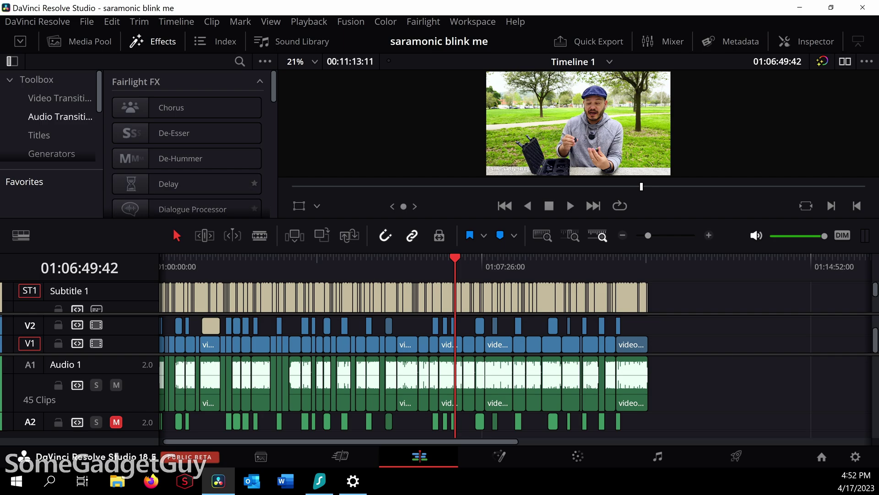
Widen the Effects sidebar, show the Titles presets, and bring up the Timeline menu.
click(41, 117)
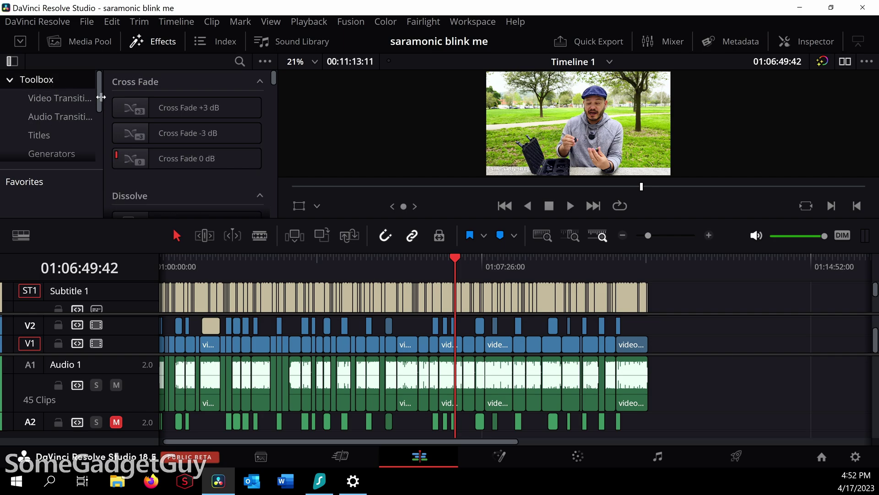
mouse_move(101, 97)
mouse_down()
mouse_move(97, 124)
mouse_move(111, 122)
mouse_up()
click(74, 116)
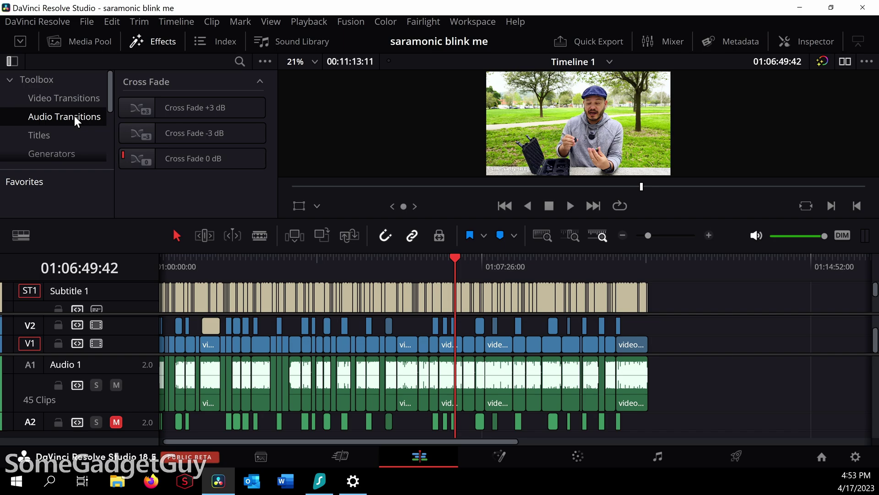
scroll(73, 126, down, 1)
click(58, 123)
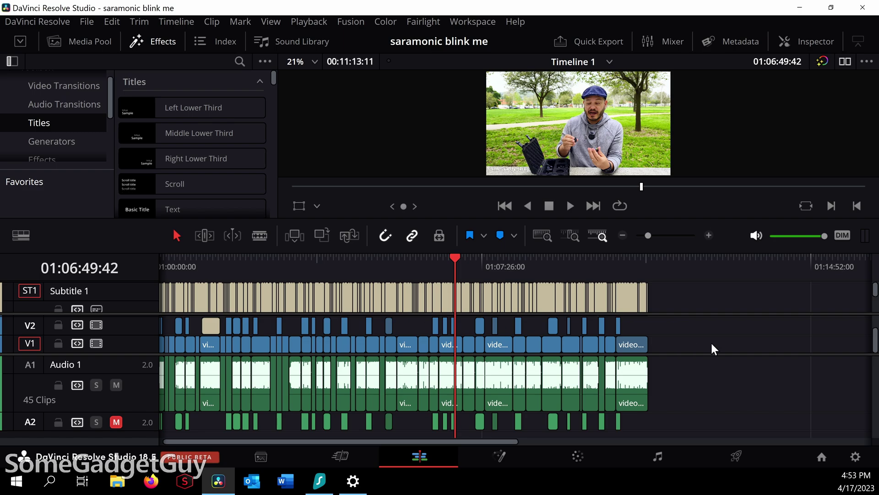
click(173, 20)
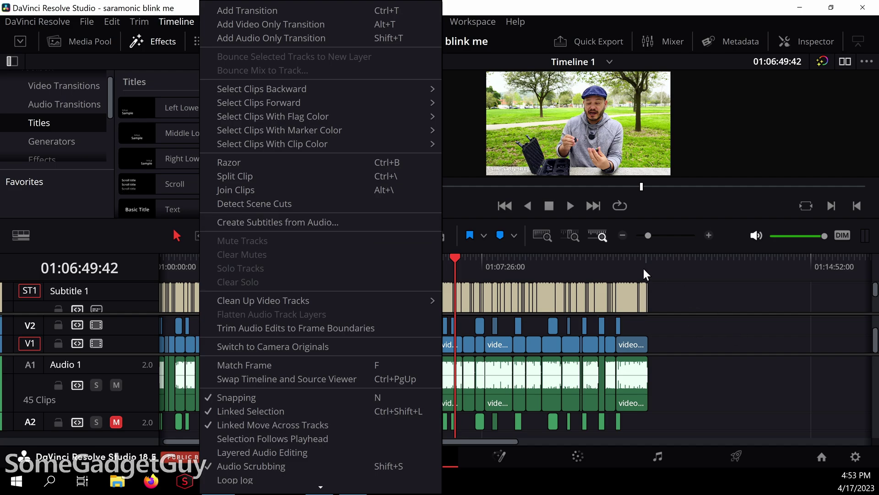
Dismiss the Timeline menu and scrub to 01:08:01:40, where a generated caption shows.
mouse_move(346, 289)
mouse_down()
mouse_move(567, 286)
mouse_move(450, 289)
mouse_up()
drag(489, 267, 515, 266)
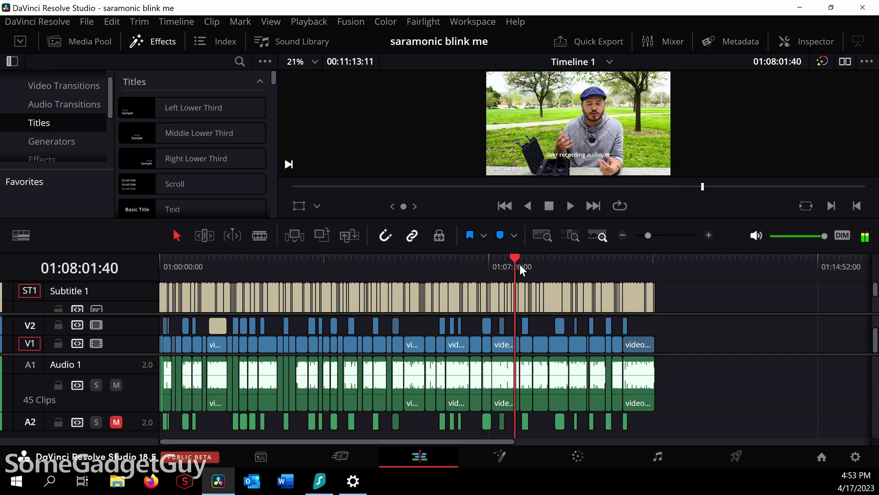